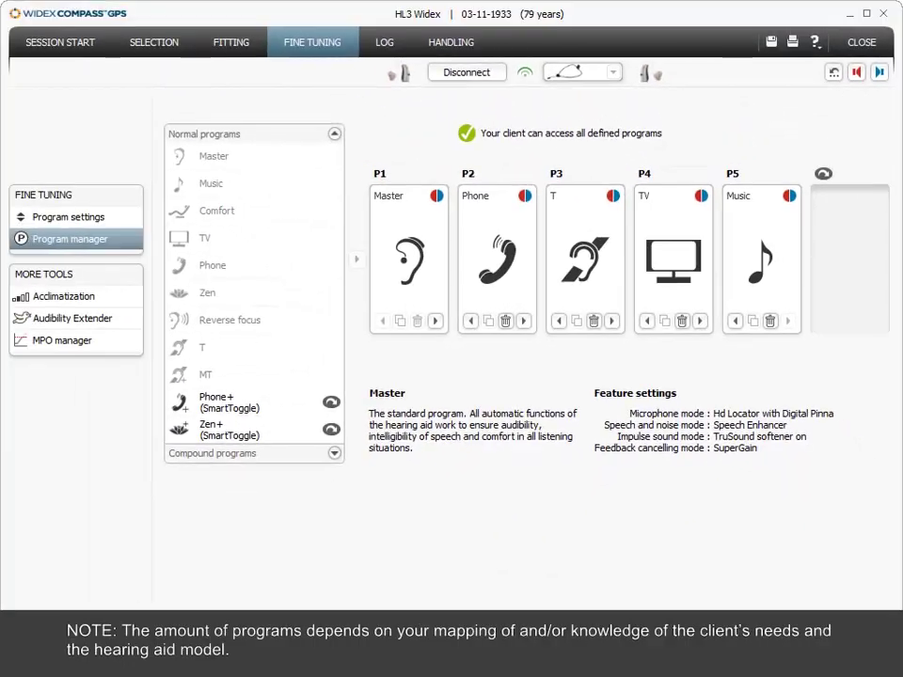
Step: Show P1 Master's program settings with SoundTracker curves and gain tables for both ears
left_click(66, 216)
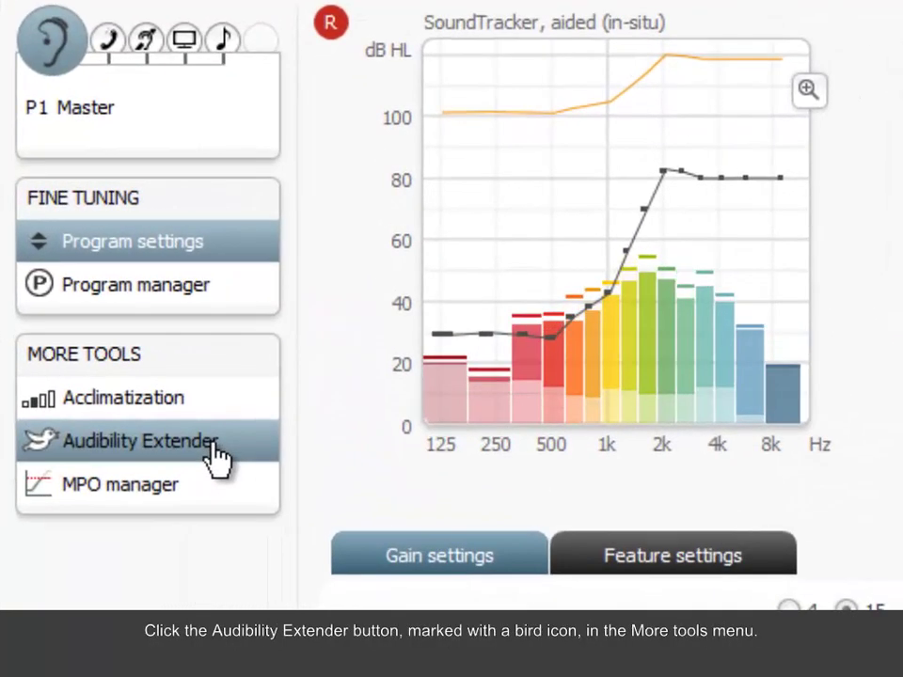
Step: Open the Audibility Extender tool's Selected programs choices (all or specific P1–P5)
left_click(212, 448)
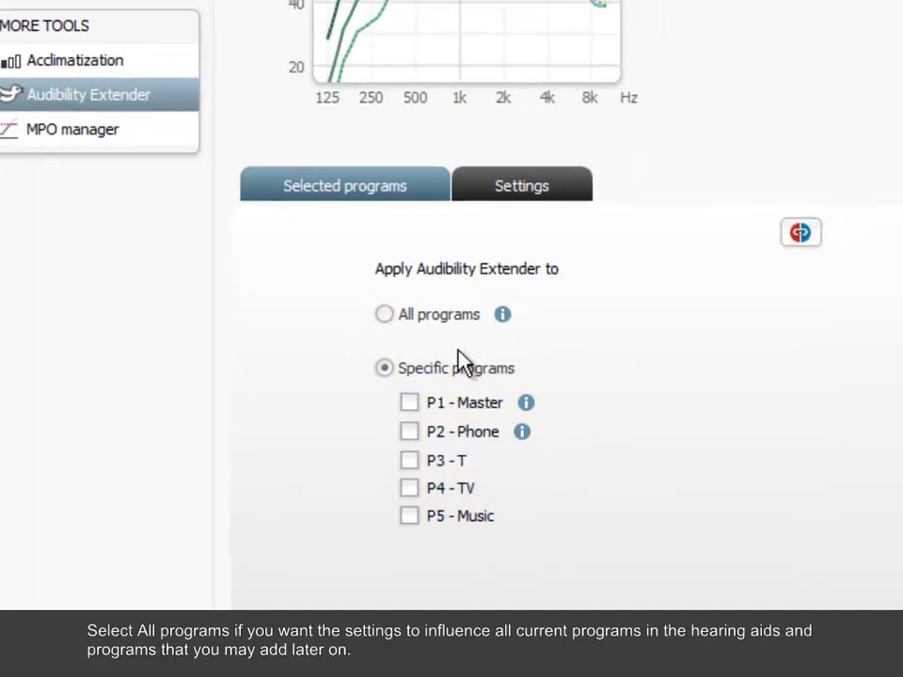
Step: Turn off binaural adjustment and uncheck P5 - Music and P3 - T under Specific programs
left_click(301, 356)
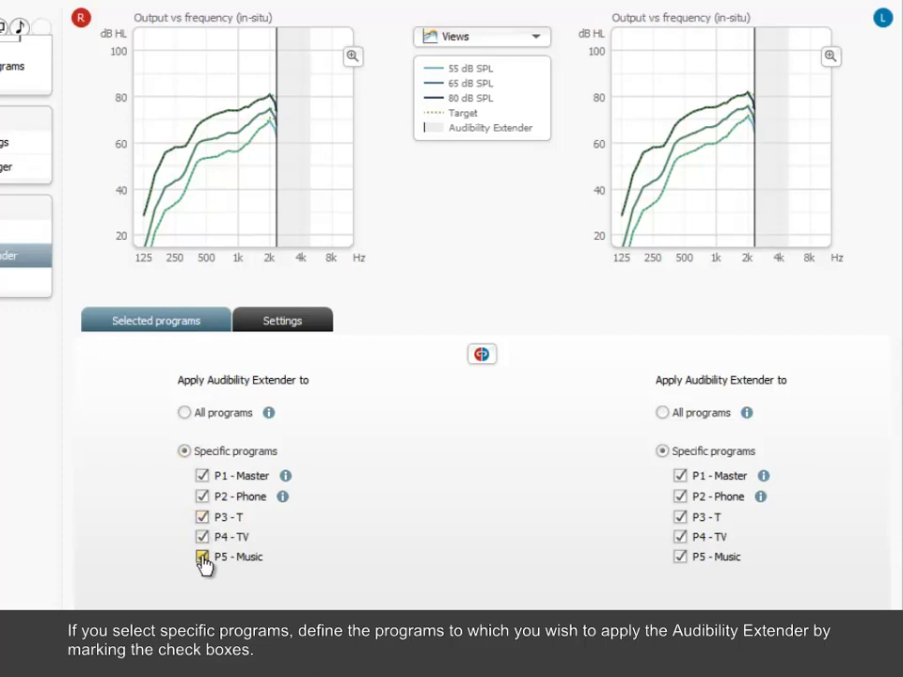
left_click(202, 557)
left_click(202, 537)
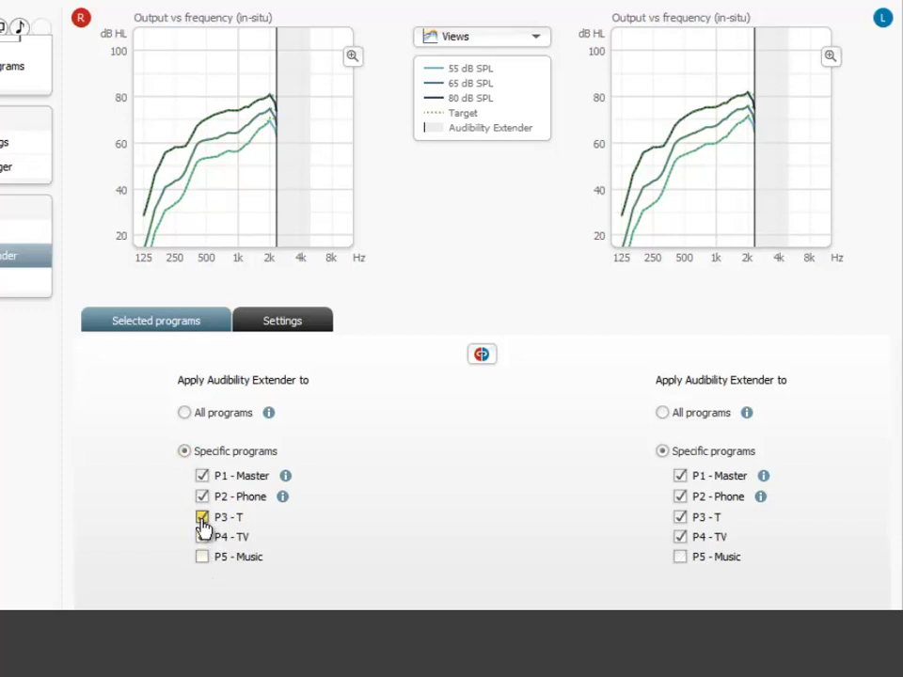
left_click(202, 519)
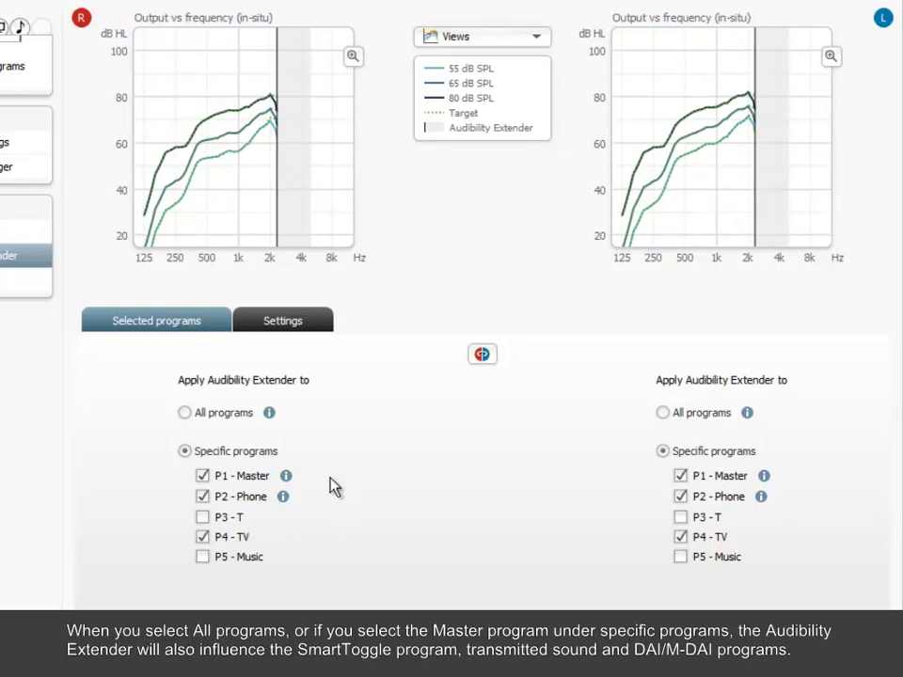
mouse_move(287, 478)
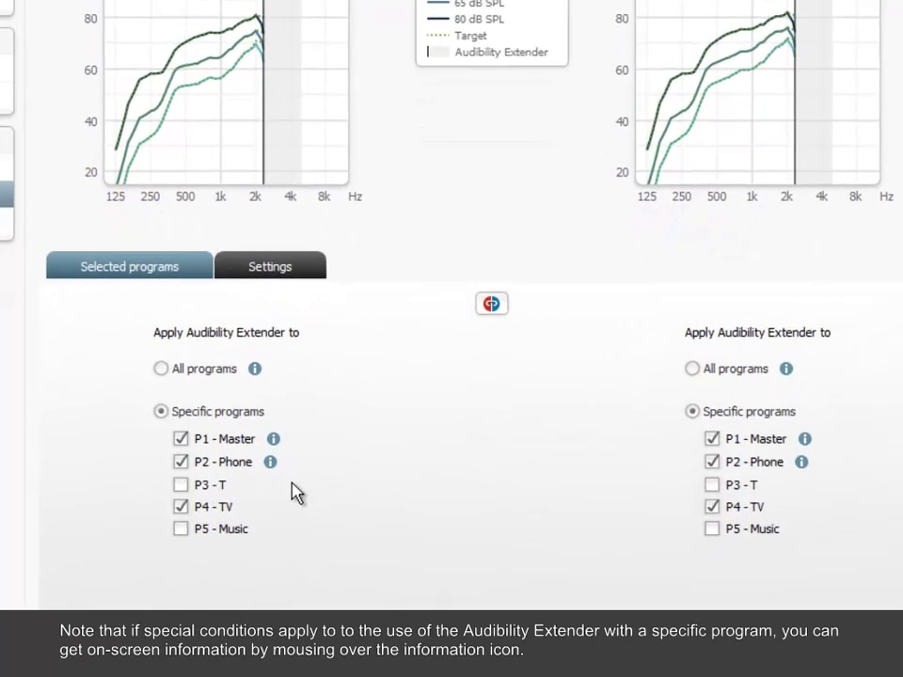
mouse_move(267, 445)
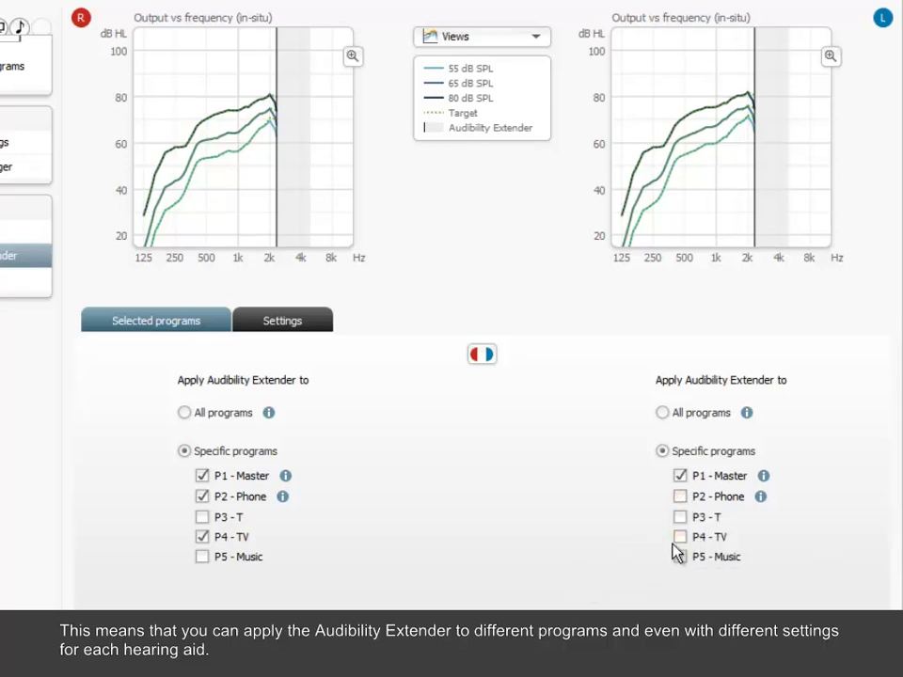
Step: Re-check P2 - Phone for the left aid's Audibility Extender
left_click(680, 496)
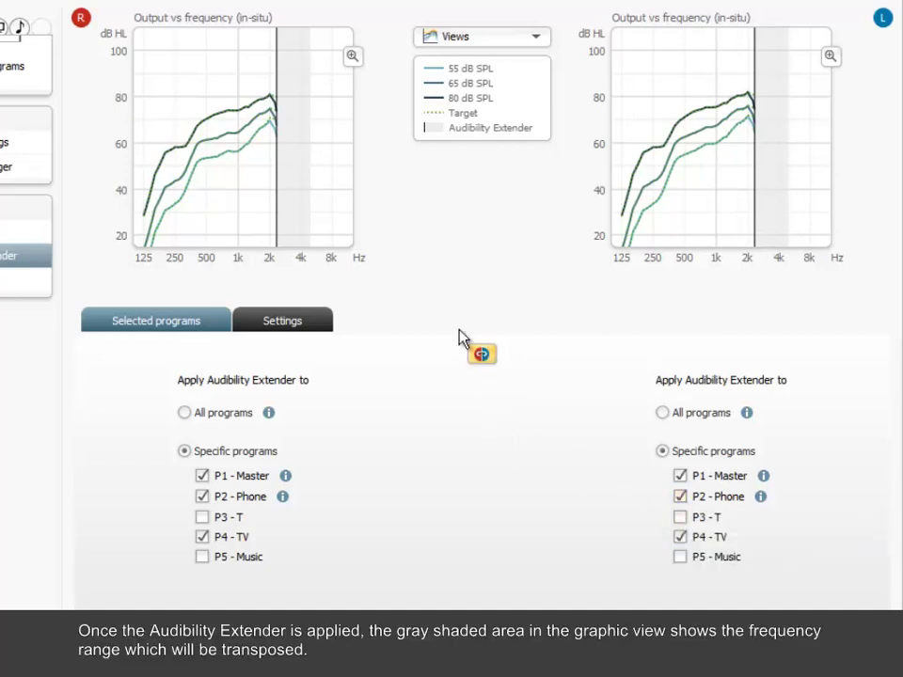
Step: Enlarge the right aid's output-vs-frequency graph to see the transposed band
left_click(352, 59)
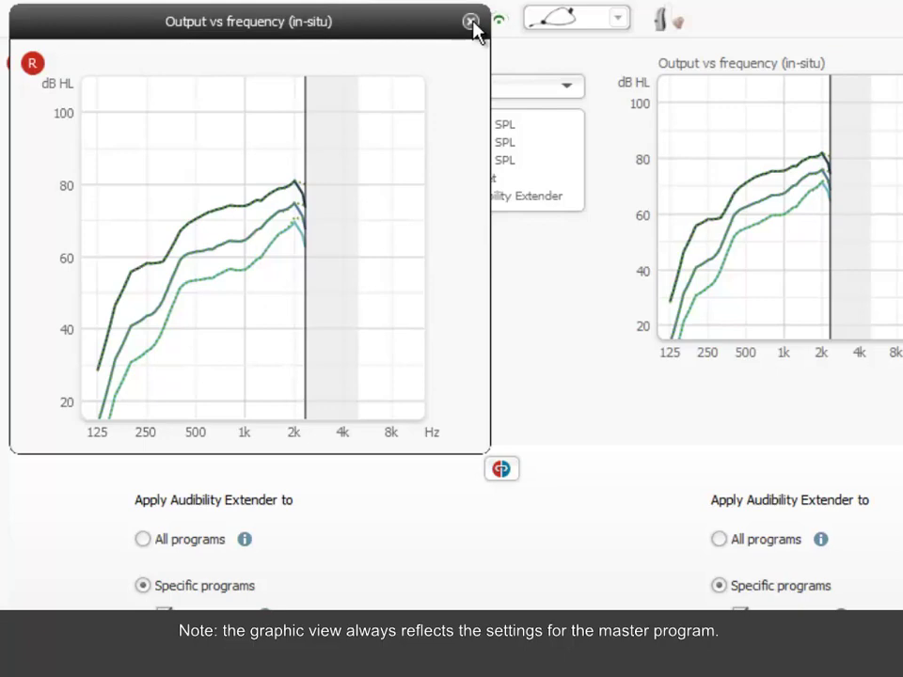
Step: Close the enlarged graph, toggle P1 - Master off to compare, and show the TV program's graphs
left_click(471, 22)
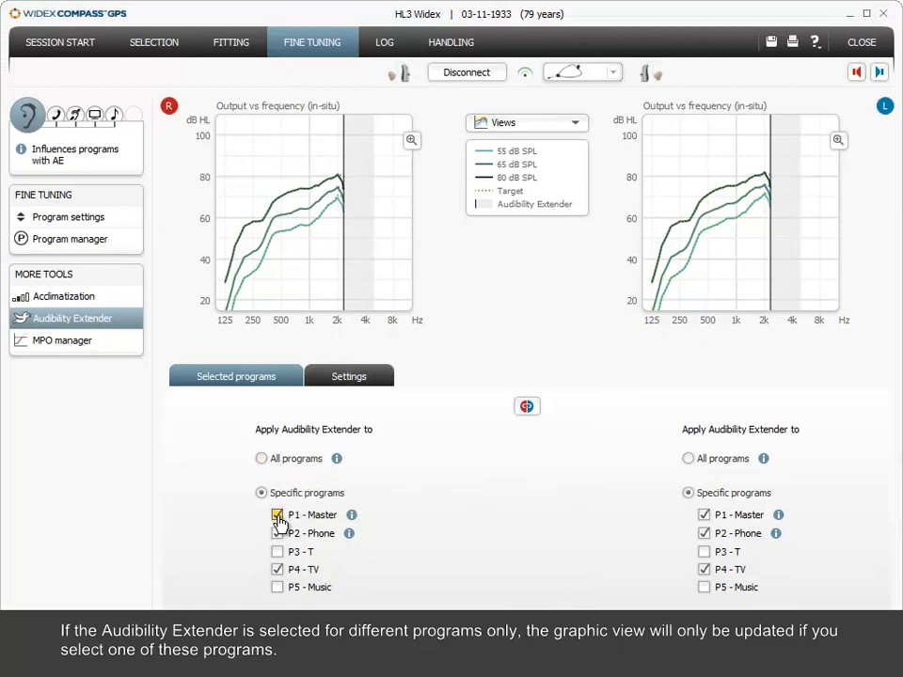
left_click(278, 516)
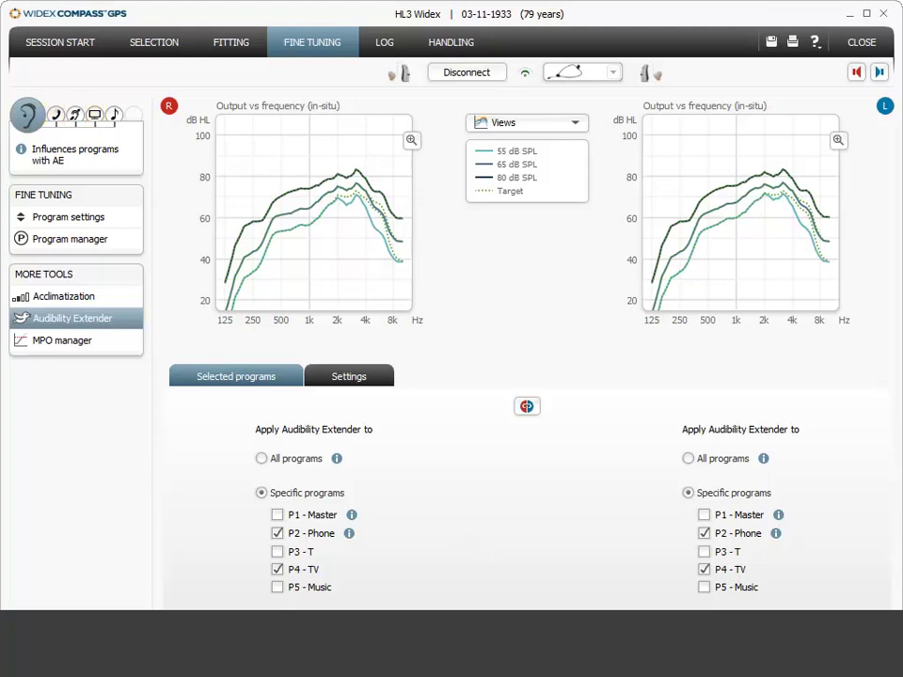
left_click(94, 115)
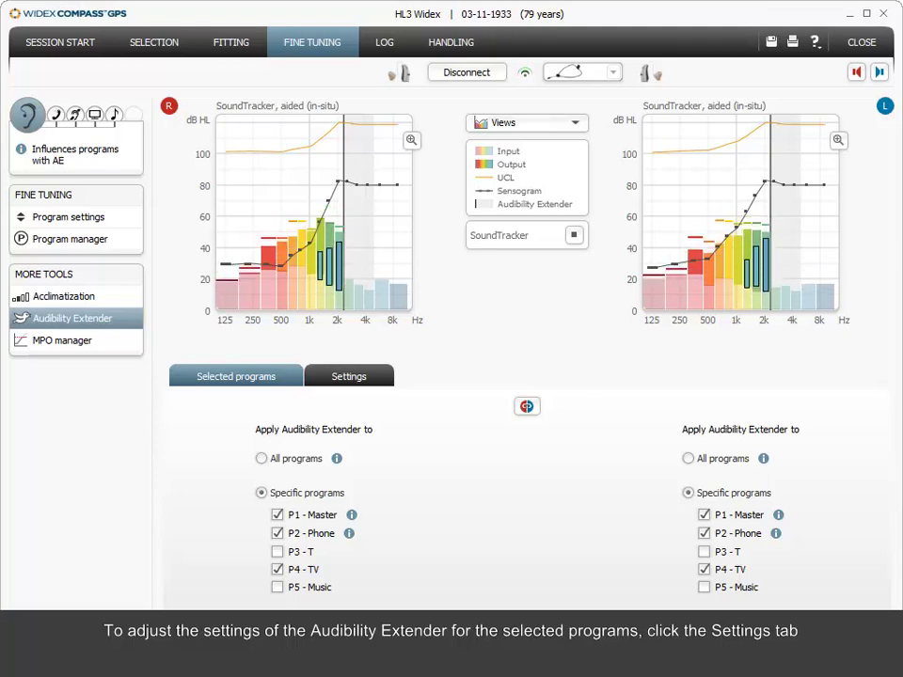
Step: In the extender Settings, try a 4000 Hz start frequency, then return it to 2500 Hz
left_click(351, 377)
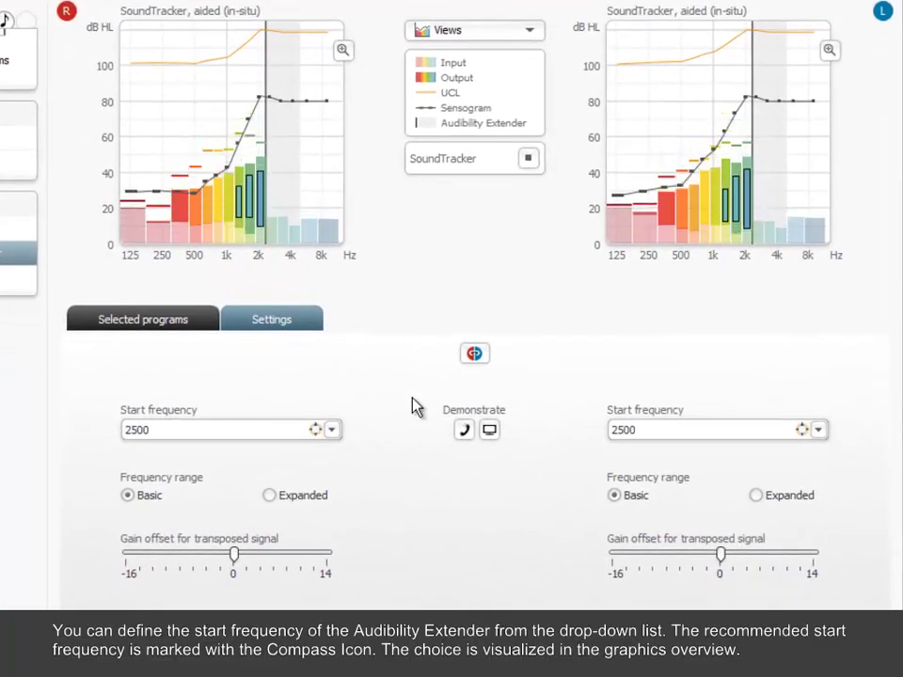
left_click(331, 430)
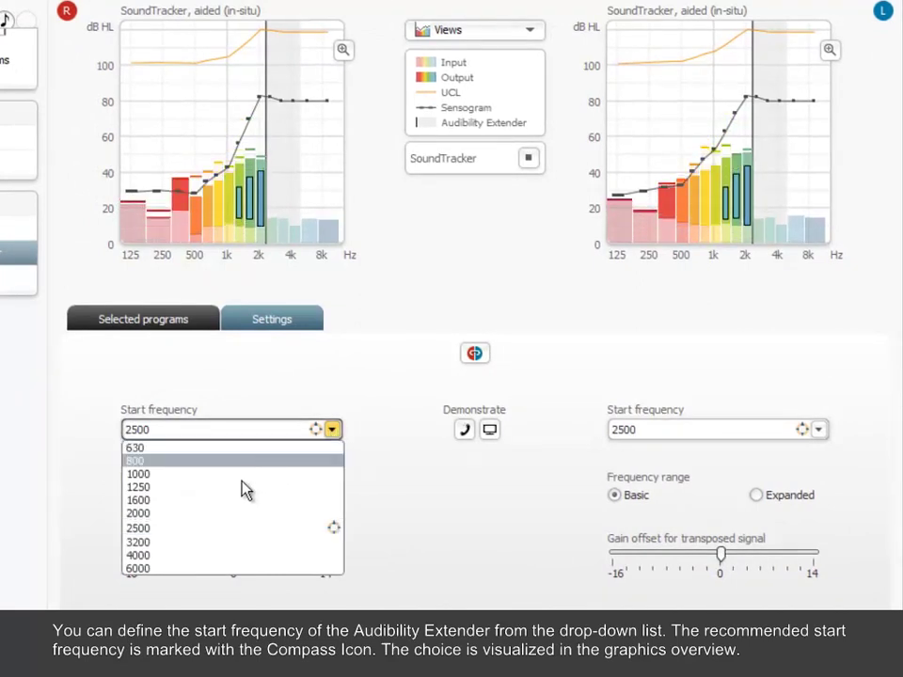
left_click(231, 564)
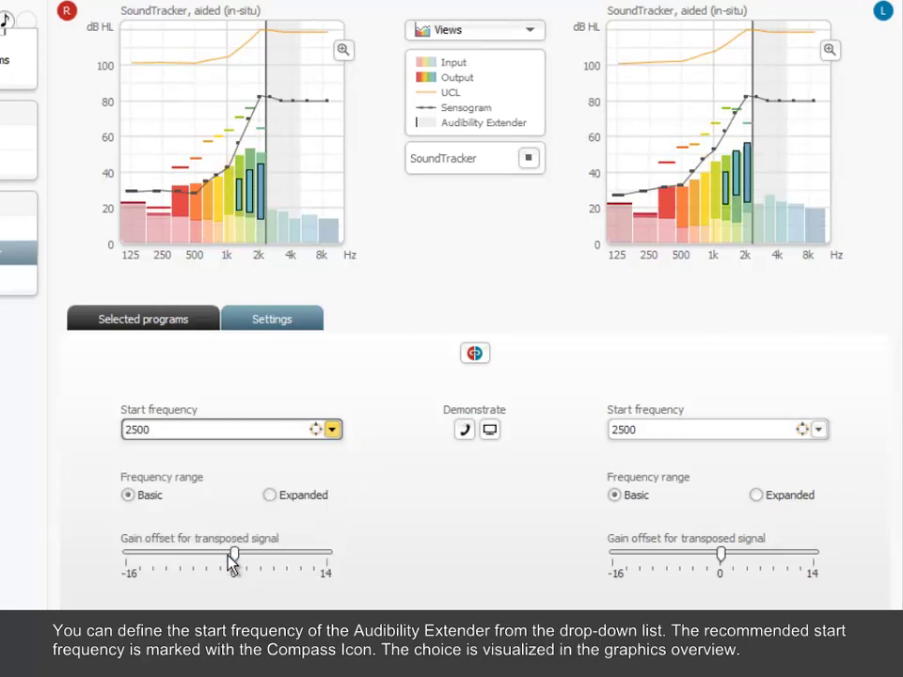
left_click(226, 443)
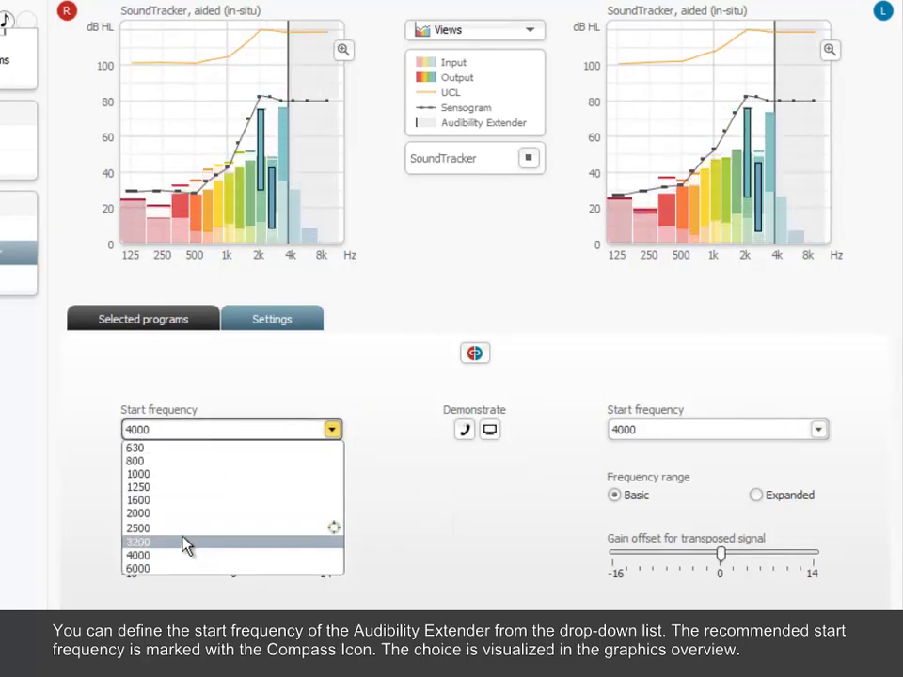
left_click(354, 526)
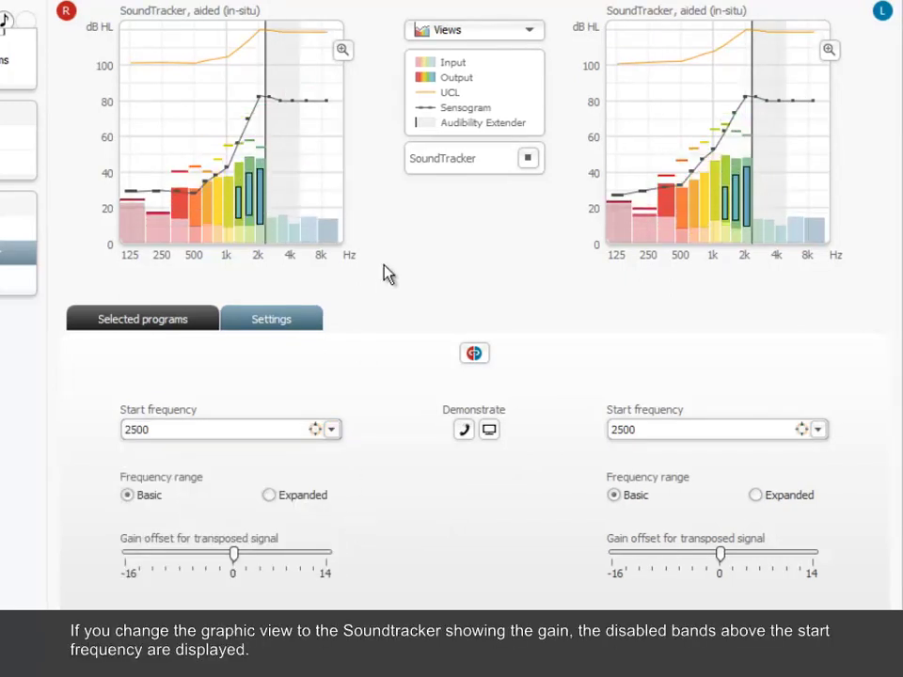
Step: Switch both ears' graphs to the SoundTracker Gain view
left_click(473, 37)
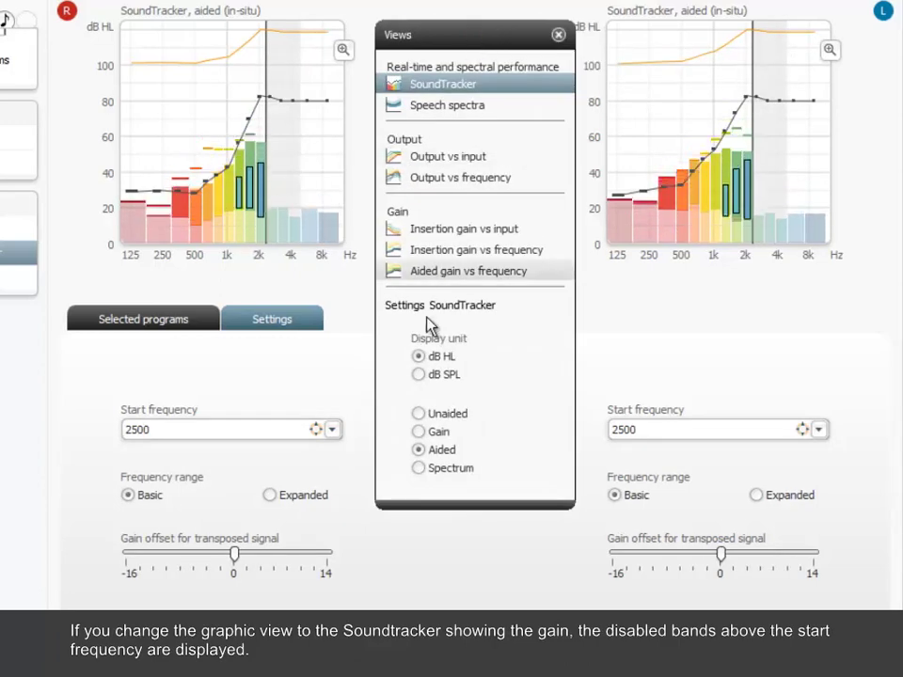
left_click(419, 430)
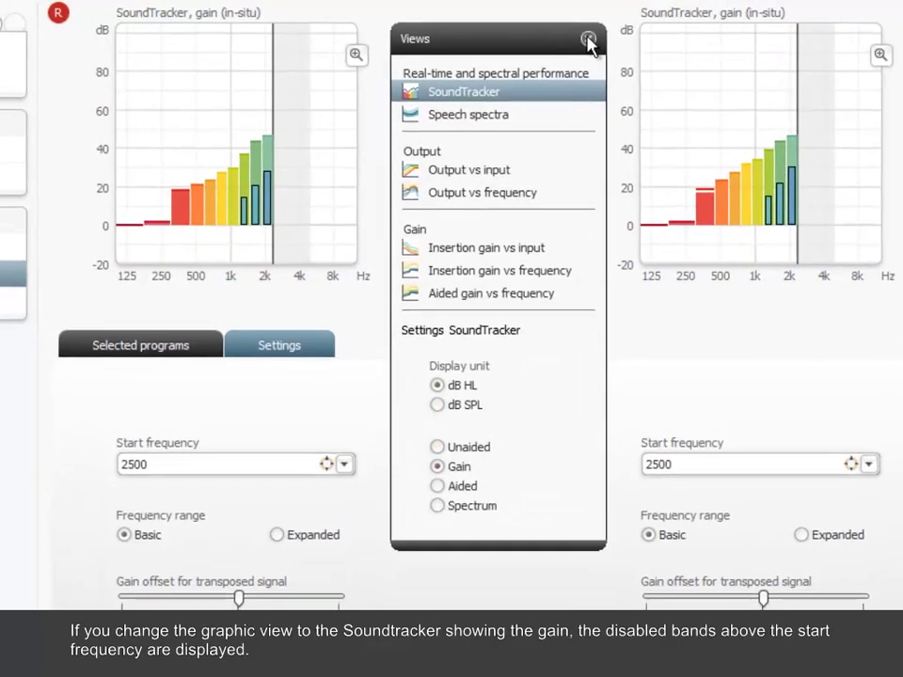
left_click(589, 39)
mouse_move(316, 238)
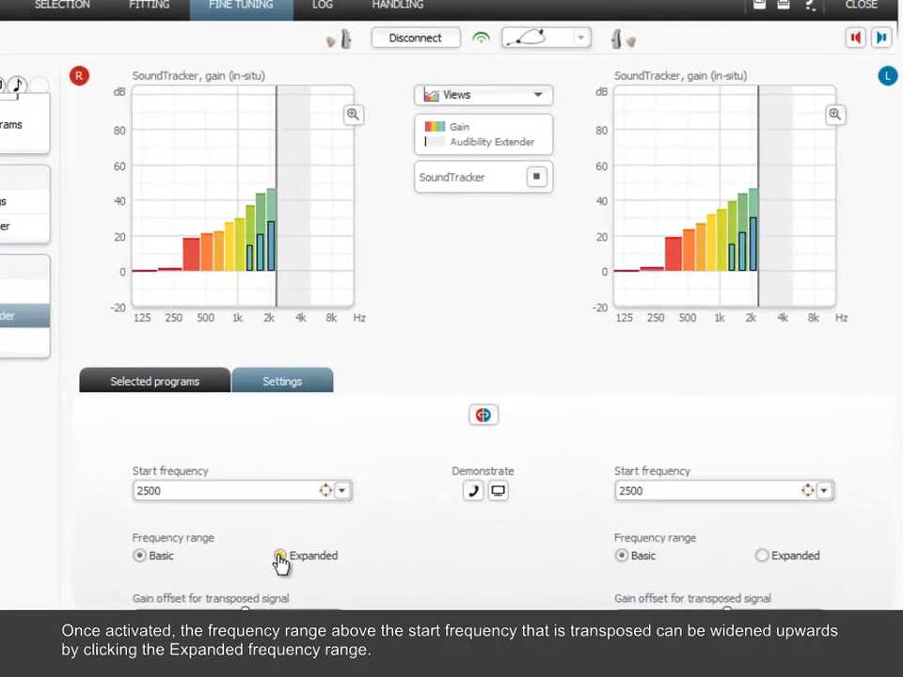
Step: Select the Expanded frequency range and drag the right aid's gain offset slider
left_click(232, 574)
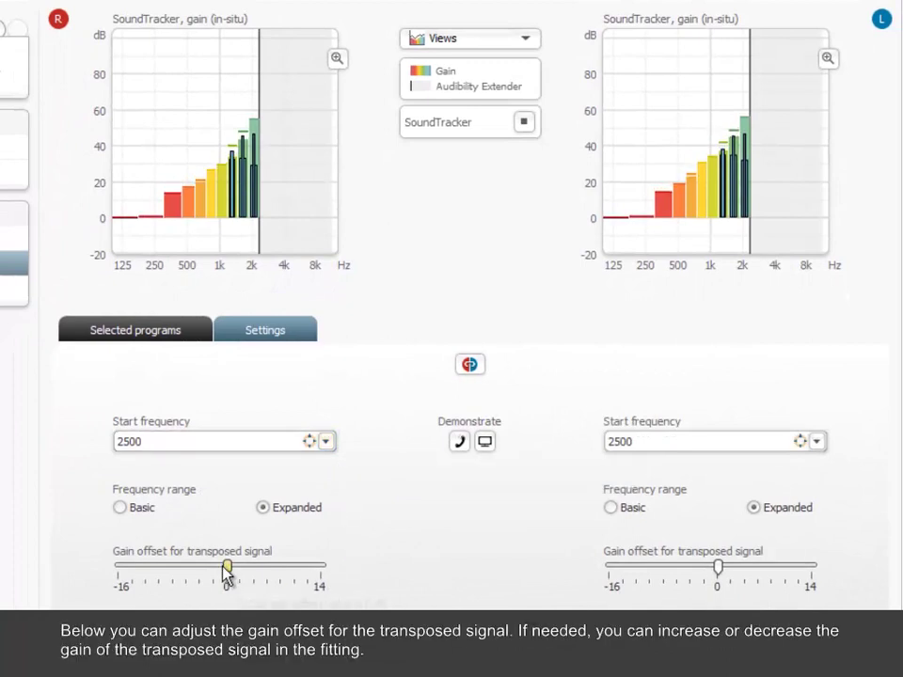
mouse_move(228, 570)
mouse_move(228, 570)
left_mouse_down()
mouse_move(255, 572)
mouse_move(195, 572)
mouse_move(228, 576)
left_mouse_up()
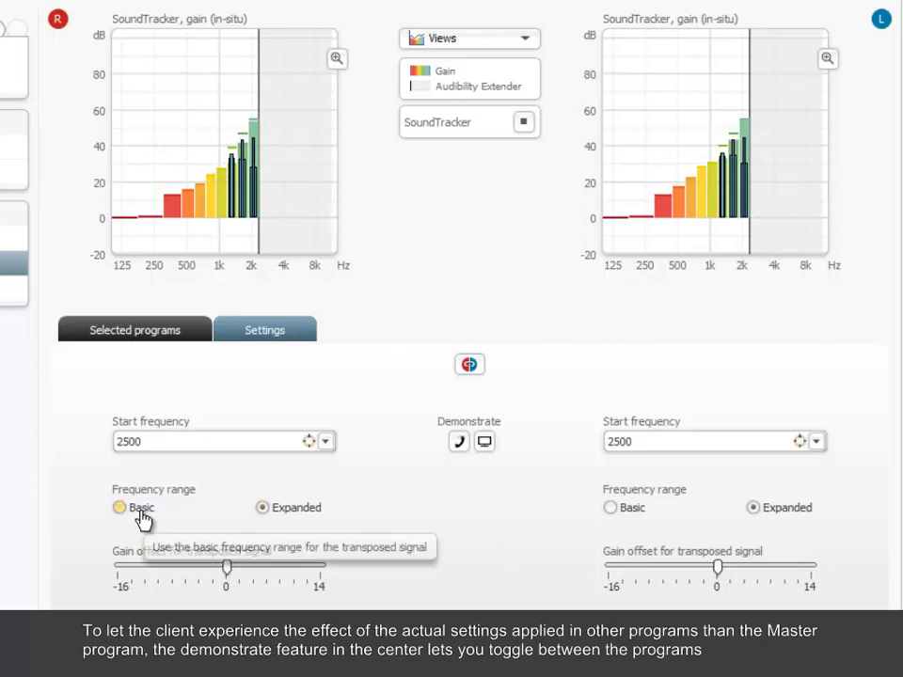
Step: Demonstrate the extender in the Phone program, dismiss its message, then demonstrate it in TV
left_click(485, 444)
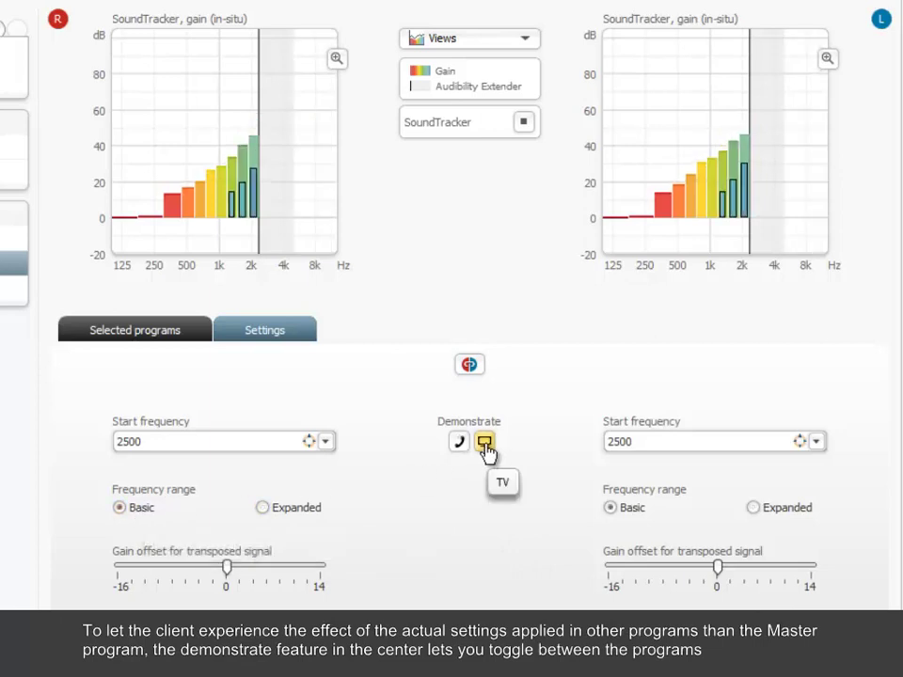
left_click(460, 444)
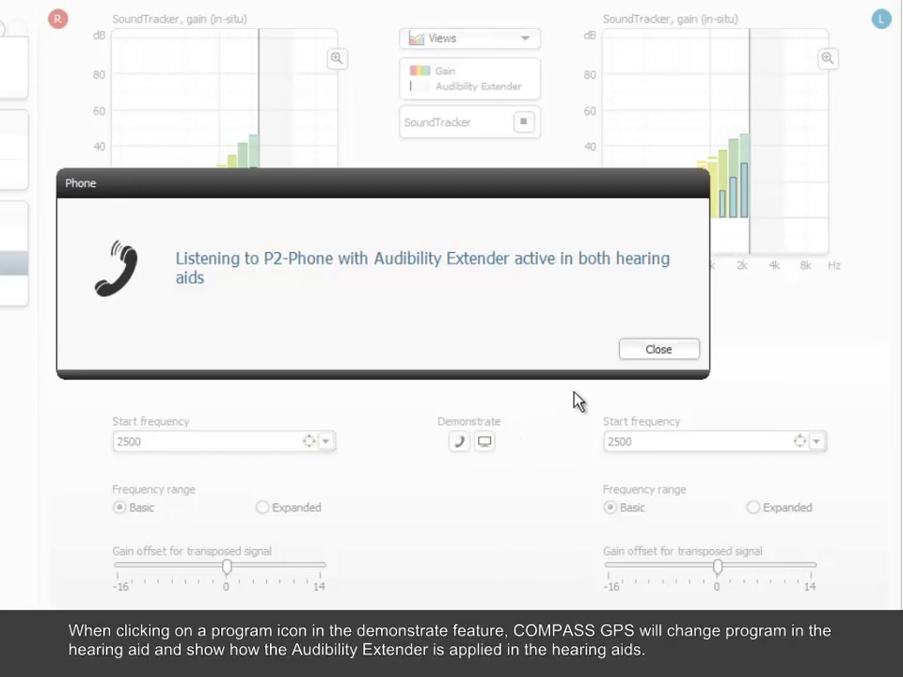
left_click(651, 361)
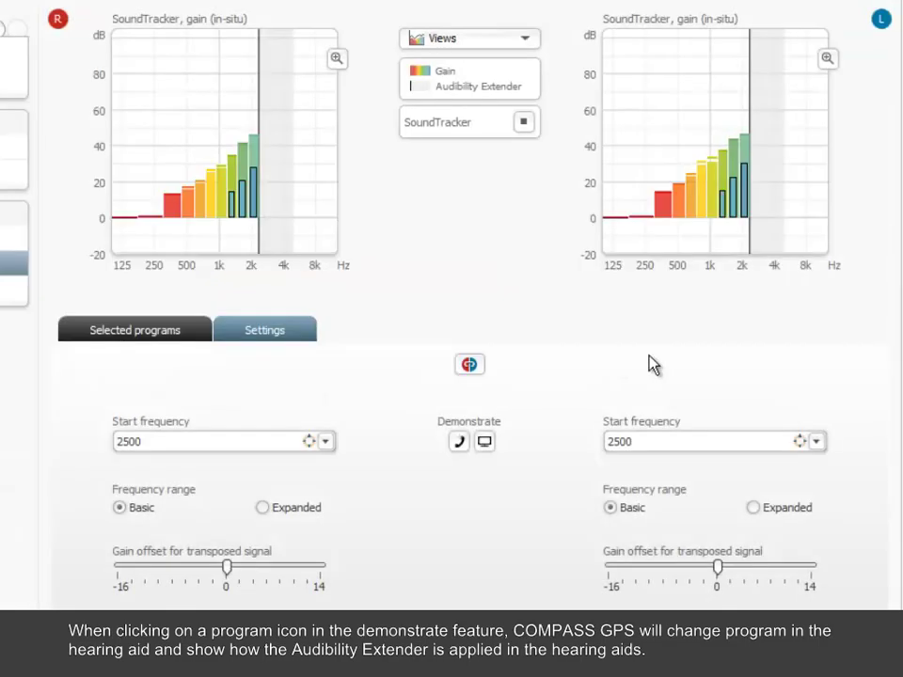
left_click(483, 440)
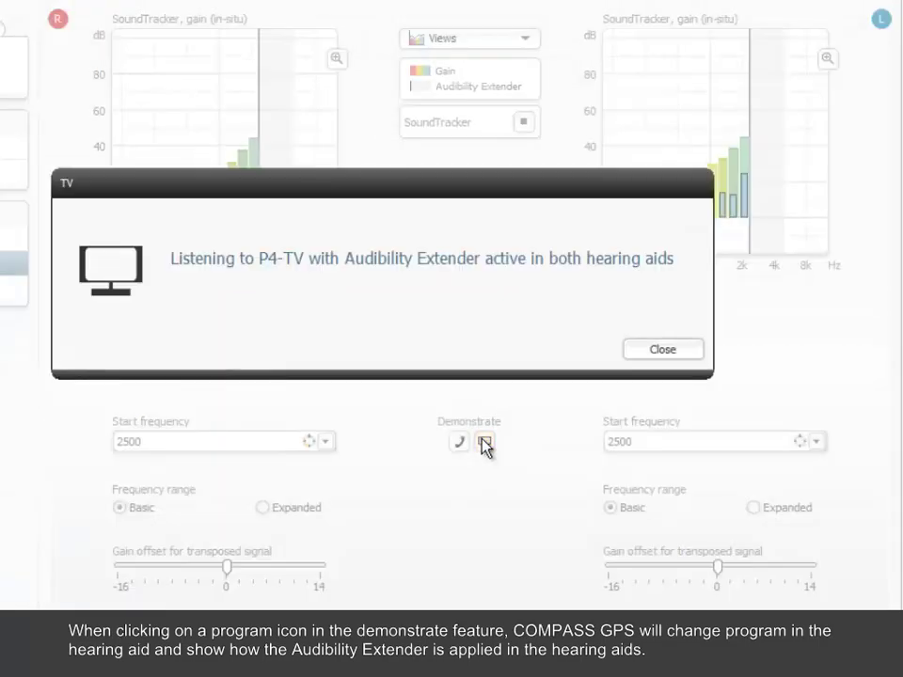